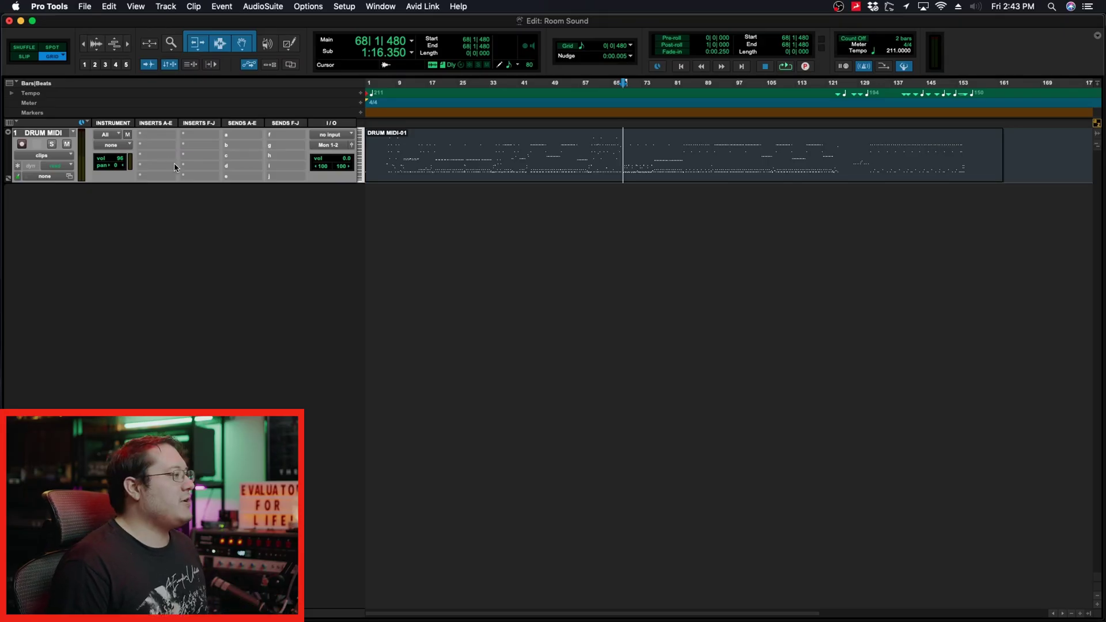
Insert the Kontakt (stereo) plug-in on the DRUM MIDI track by searching 'kontakt'.
click(164, 134)
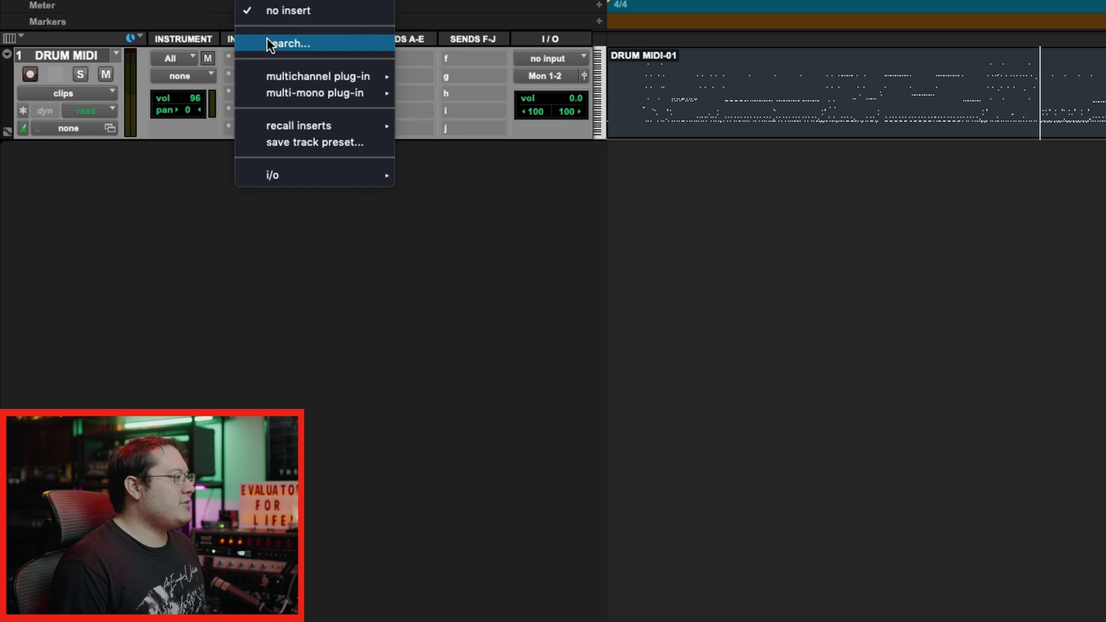
click(268, 43)
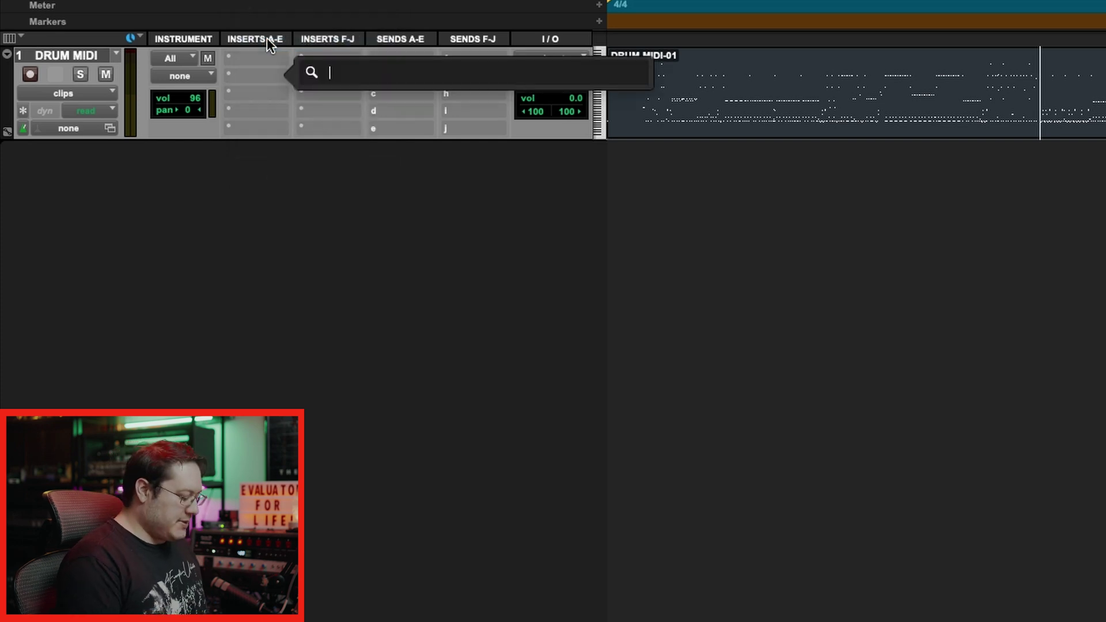
text(kontakt)
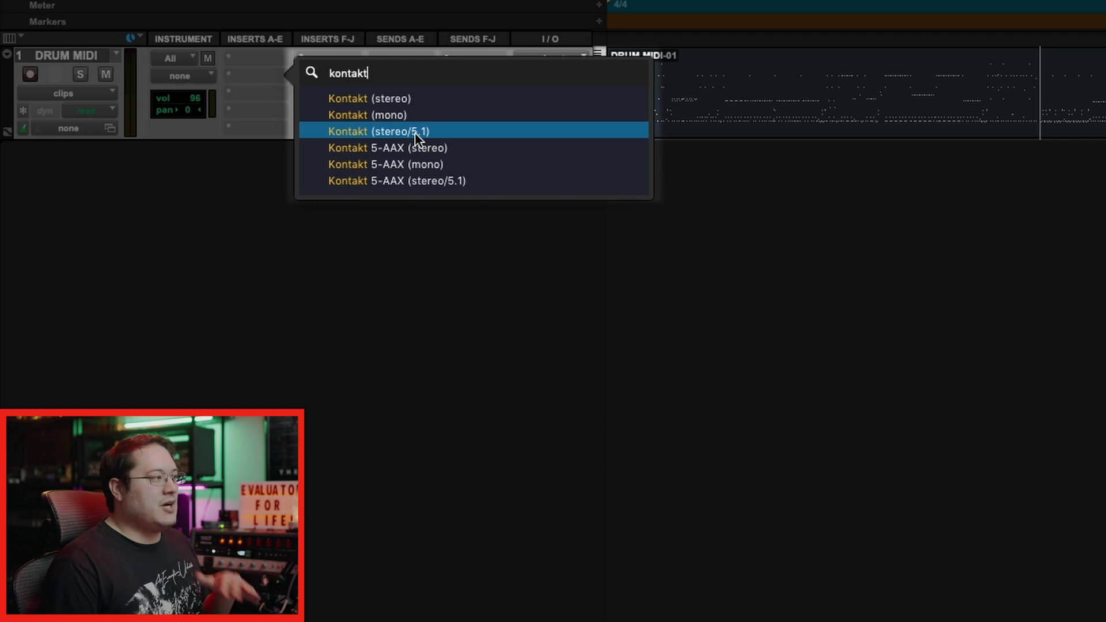
click(400, 98)
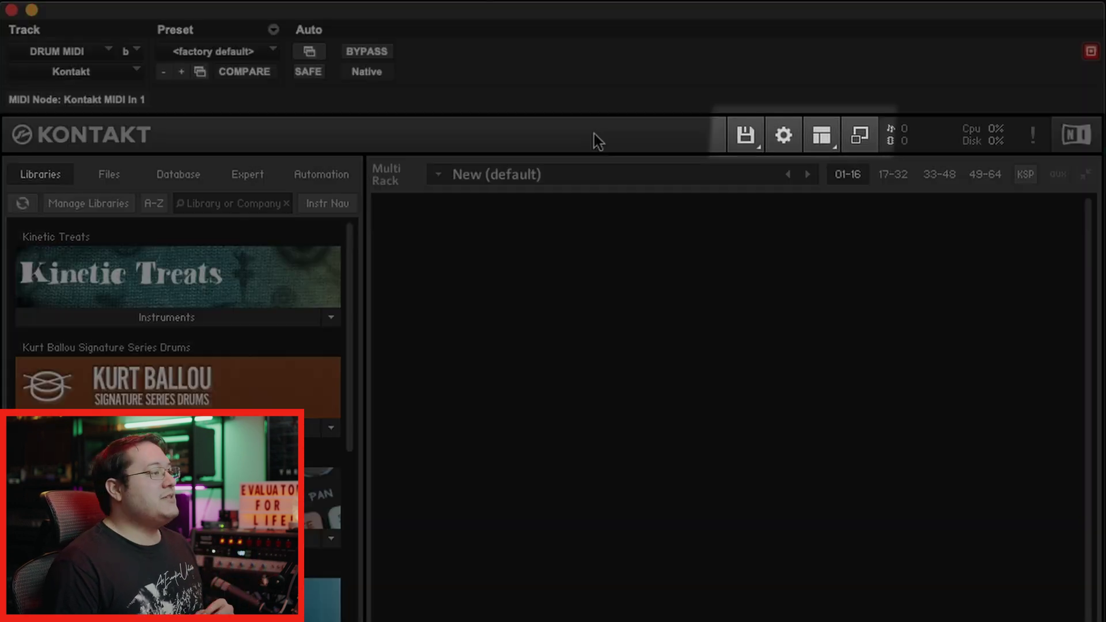
Show Kontakt's Outputs section listing st. 1 and aux 1–4.
click(822, 136)
click(830, 221)
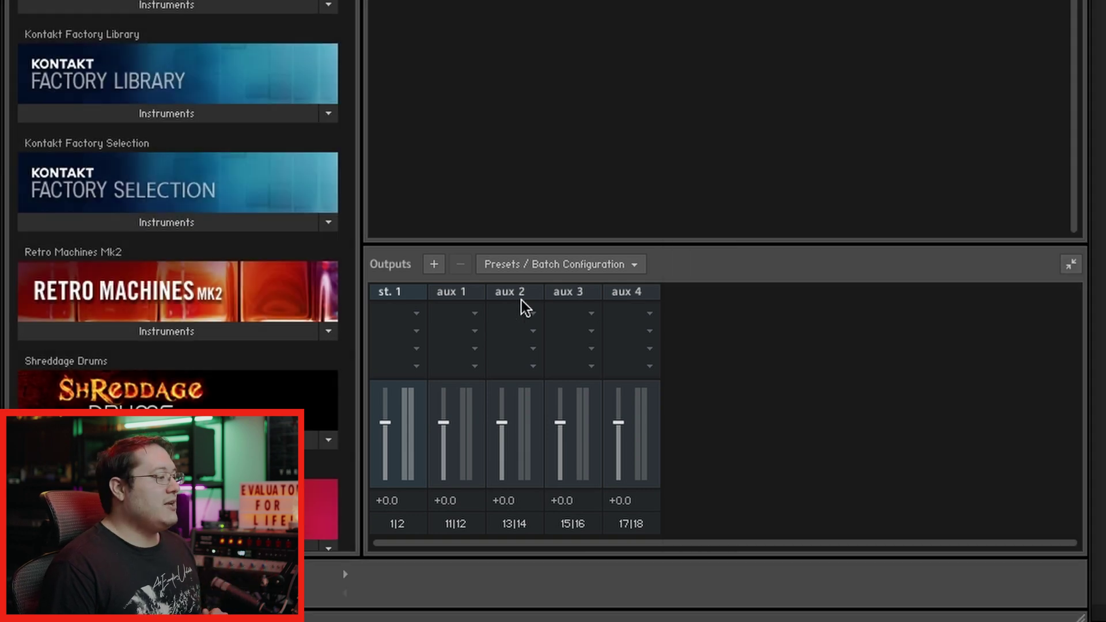
Create twelve mono Kontakt outputs, mo.1–mo.12, starting at host output aux 3 [1].
click(433, 266)
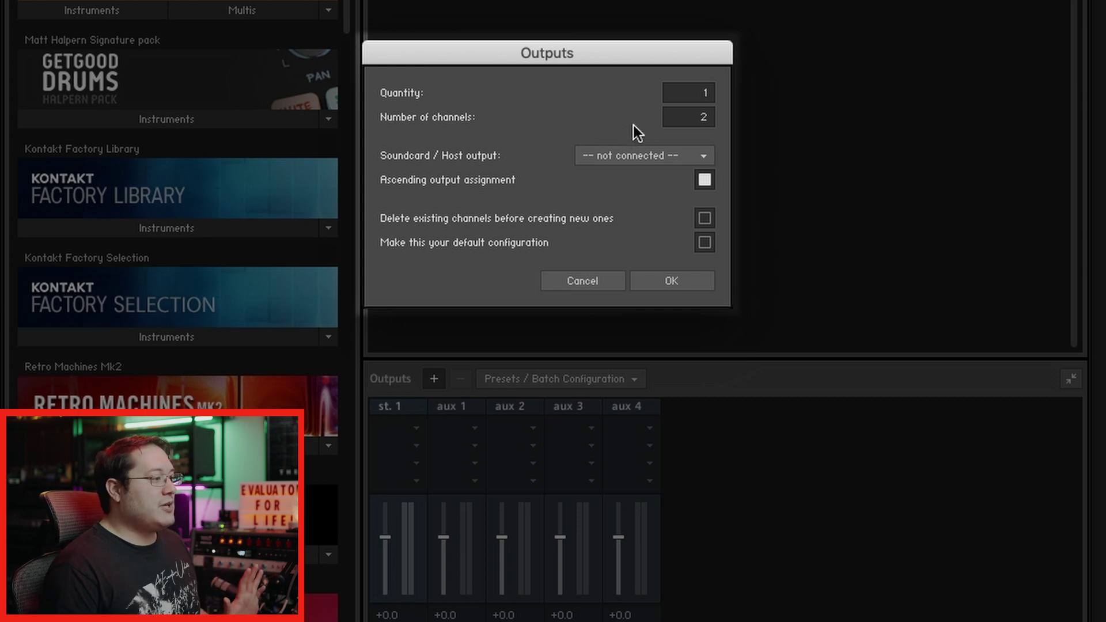
drag(704, 94, 712, 49)
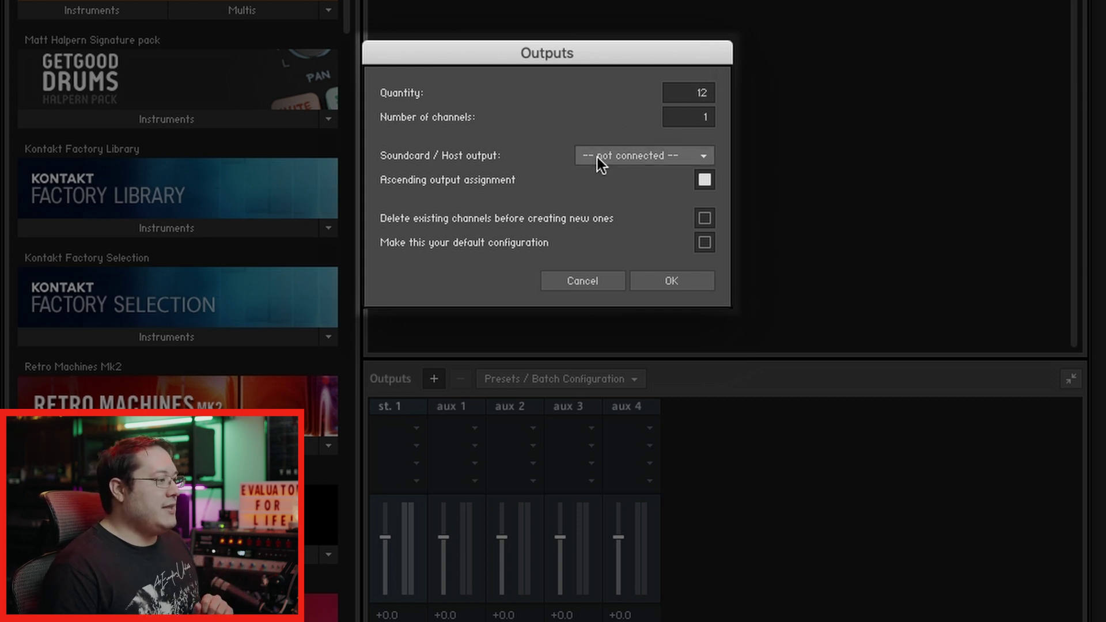
click(635, 155)
scroll(640, 167, down, 3)
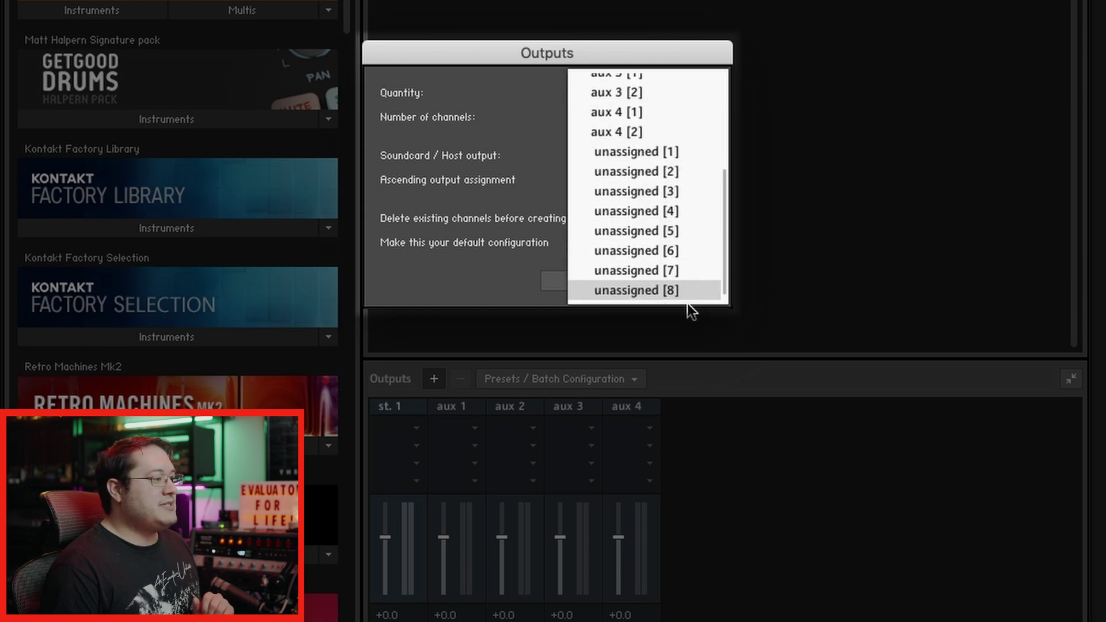
scroll(679, 186, up, 1)
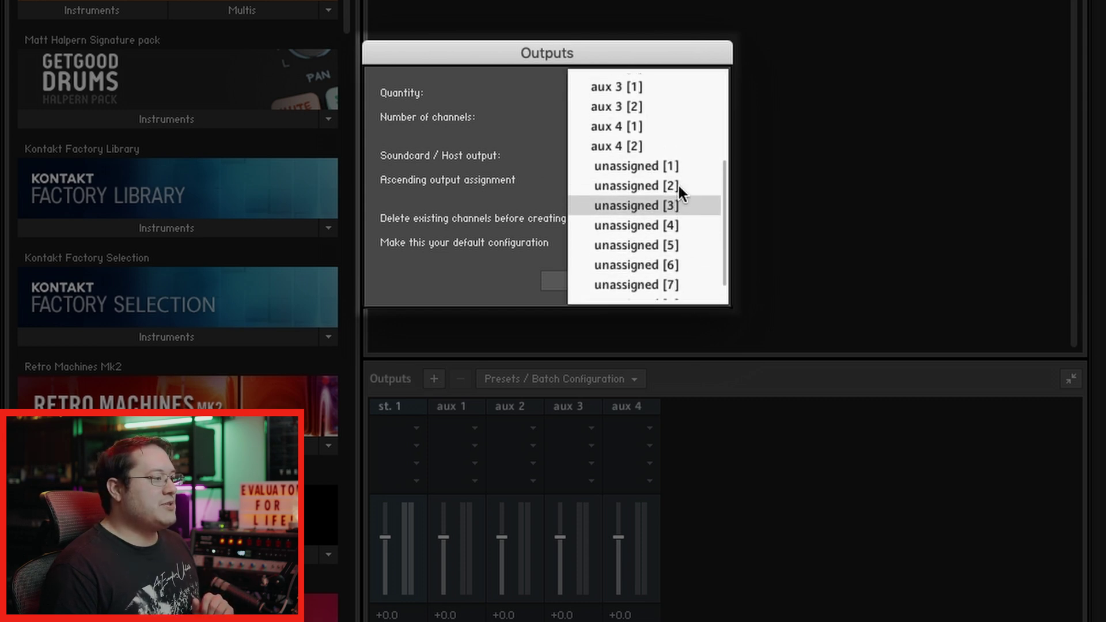
click(625, 89)
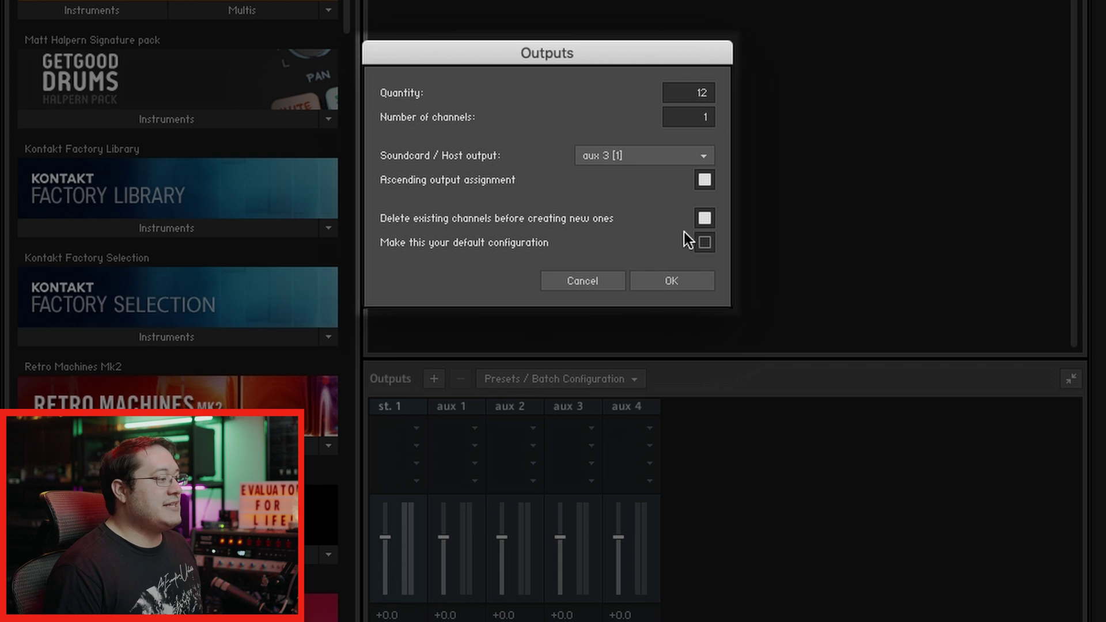
key(Return)
scroll(726, 507, right, 3)
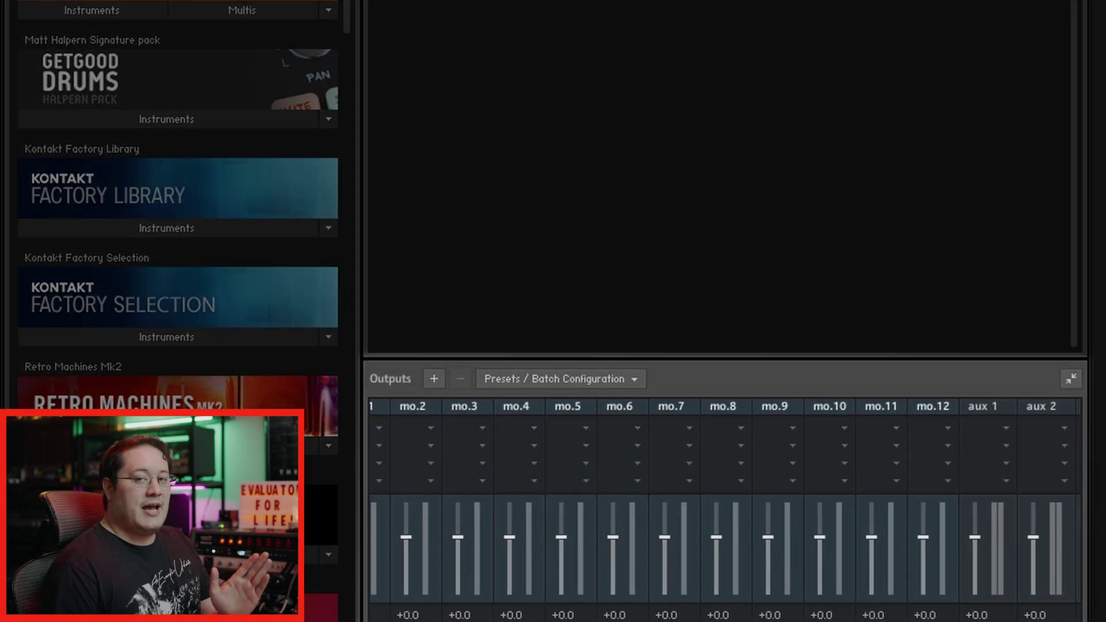
Add two stereo Kontakt outputs, st.13 and st.14, starting at host output aux 1 [1].
scroll(726, 507, left, 3)
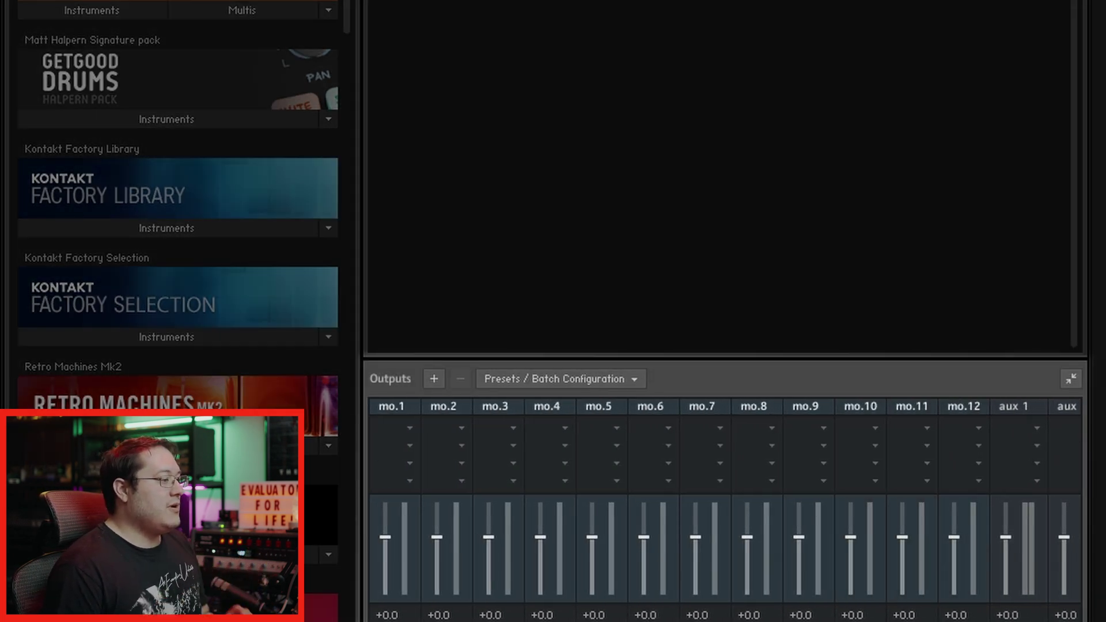
click(434, 379)
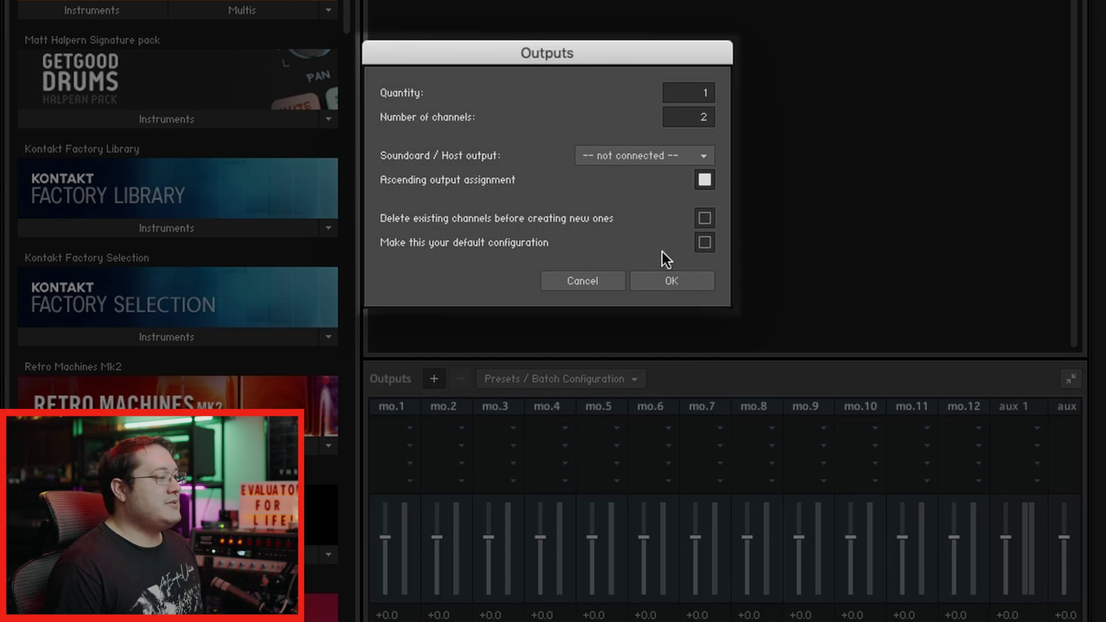
scroll(694, 93, up, 1)
click(683, 155)
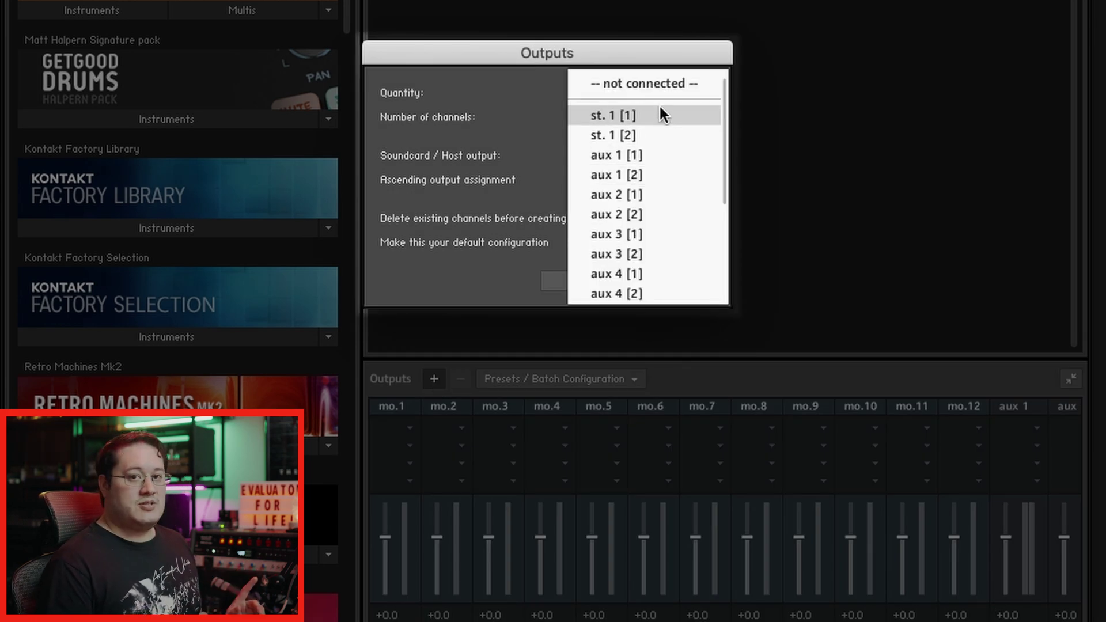
click(658, 159)
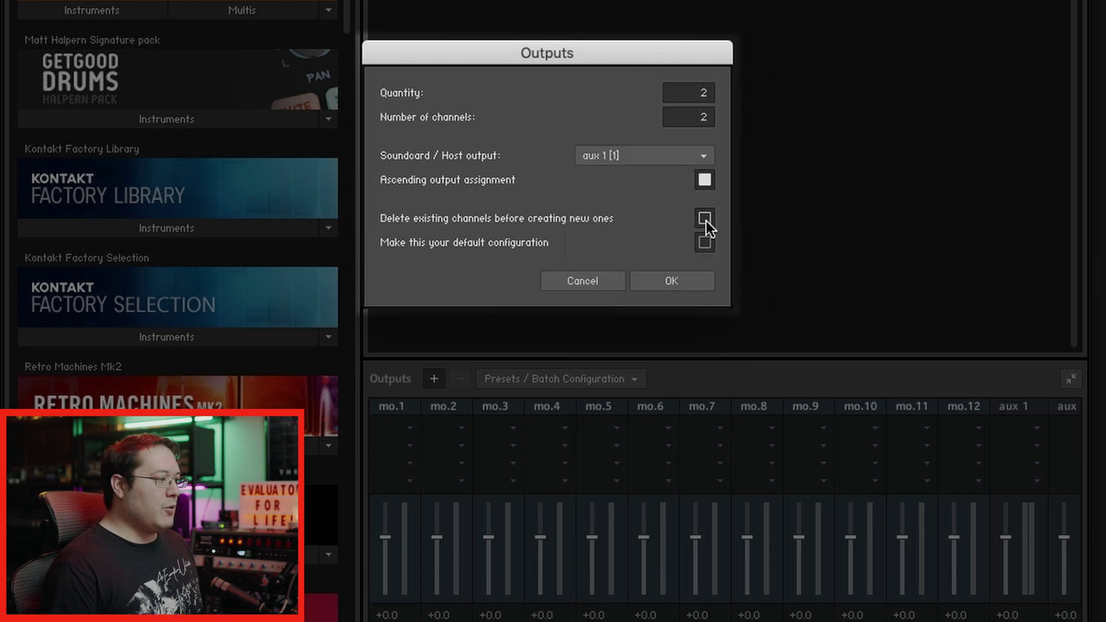
click(665, 281)
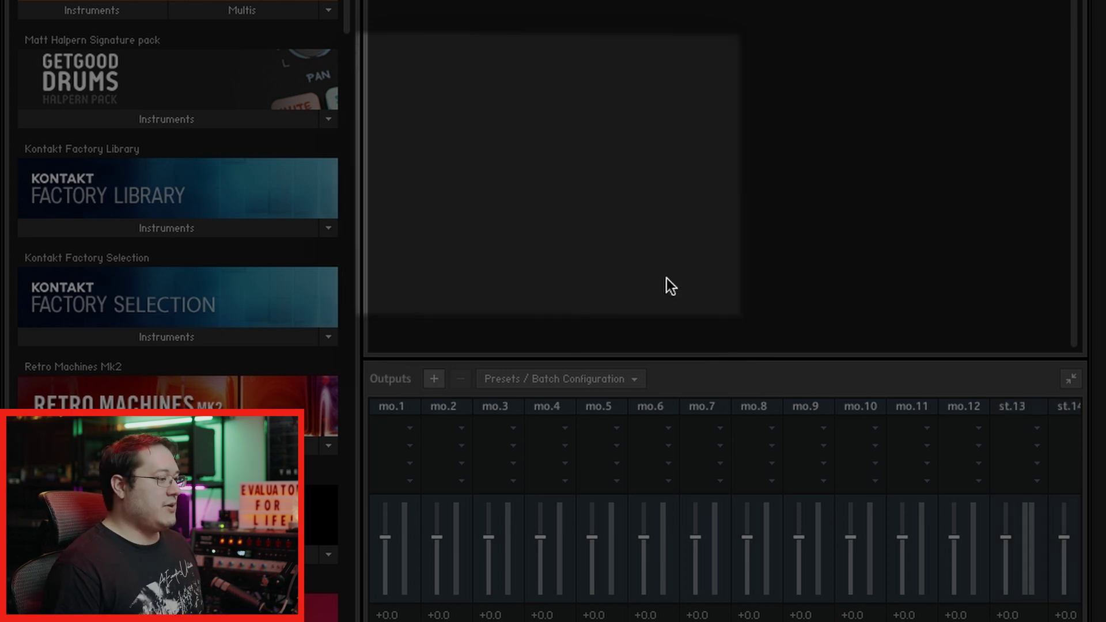
scroll(848, 444, right, 2)
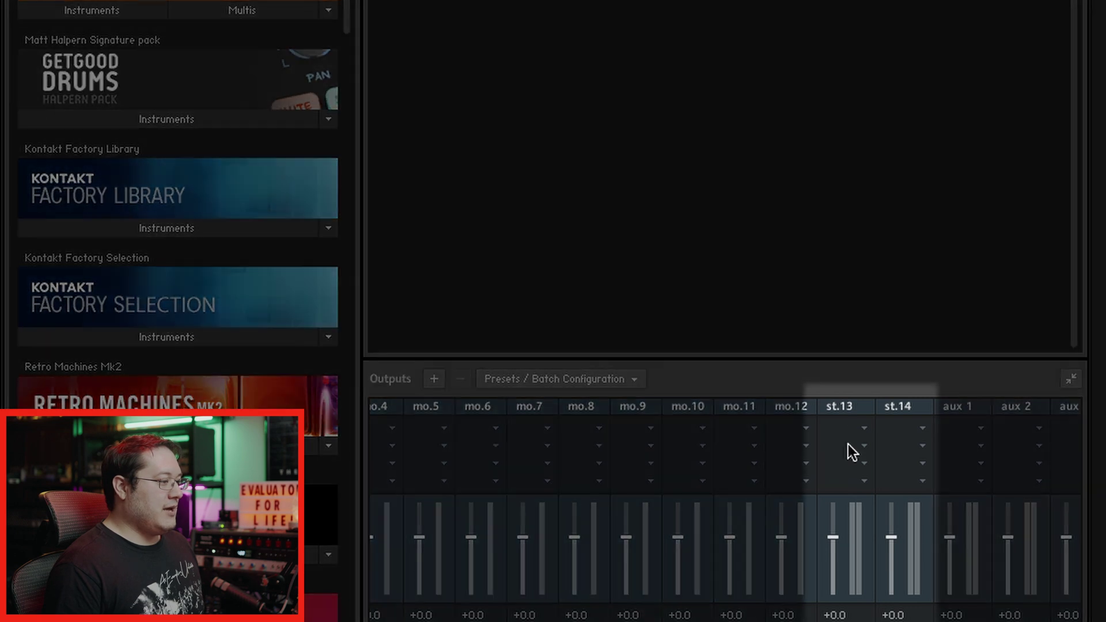
scroll(407, 413, left, 3)
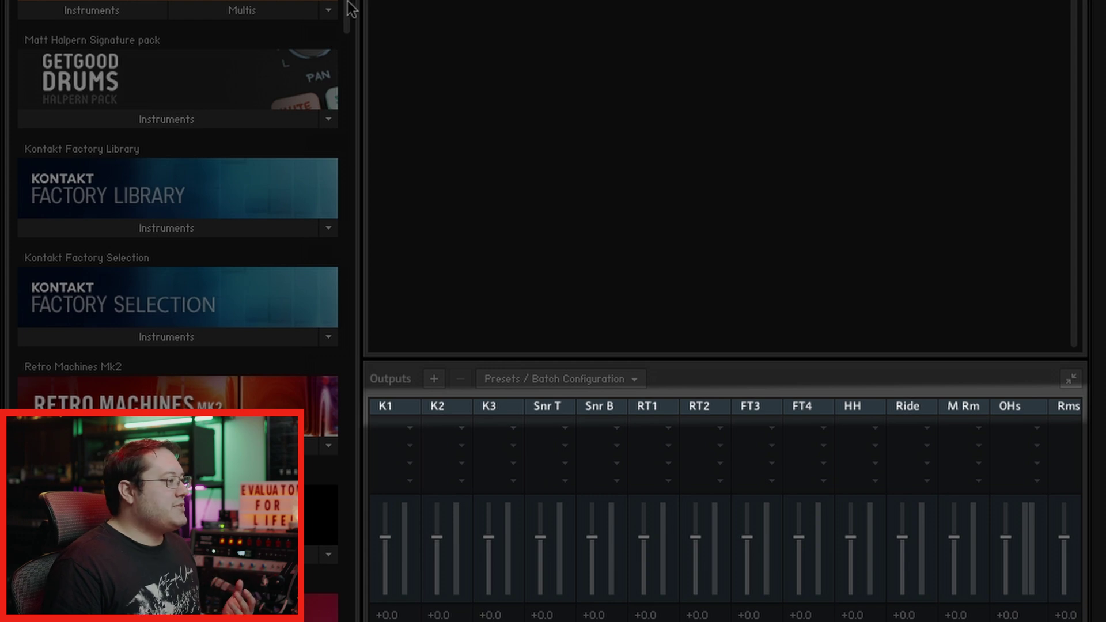
Load Beau Burchell Signature Series Drums.nki from the library's Instruments presets.
scroll(355, 141, down, 10)
click(224, 105)
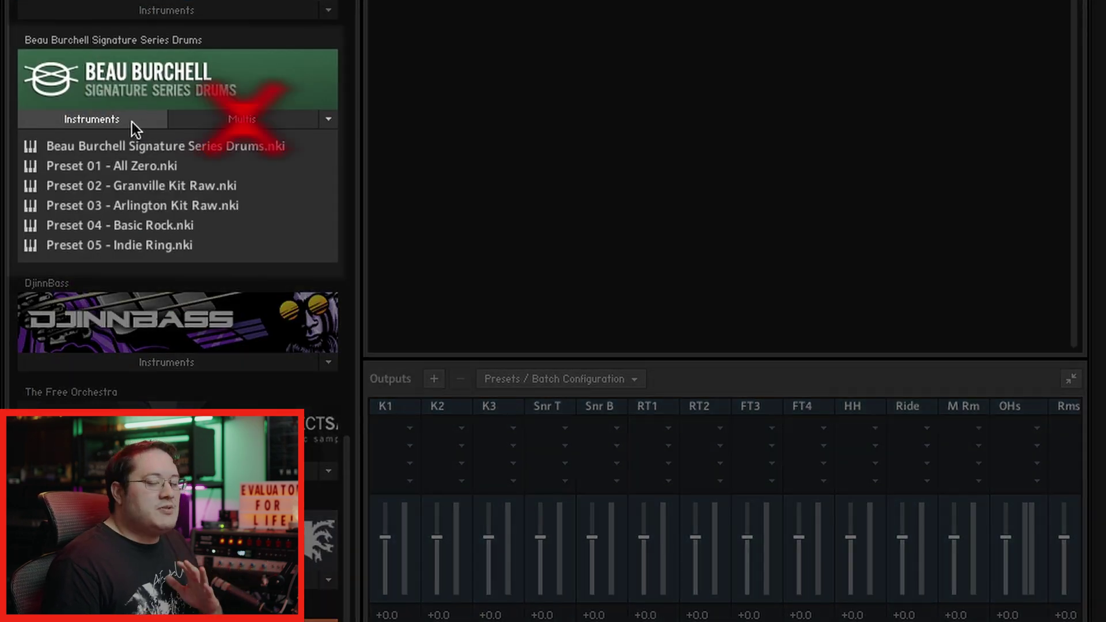
double_click(98, 151)
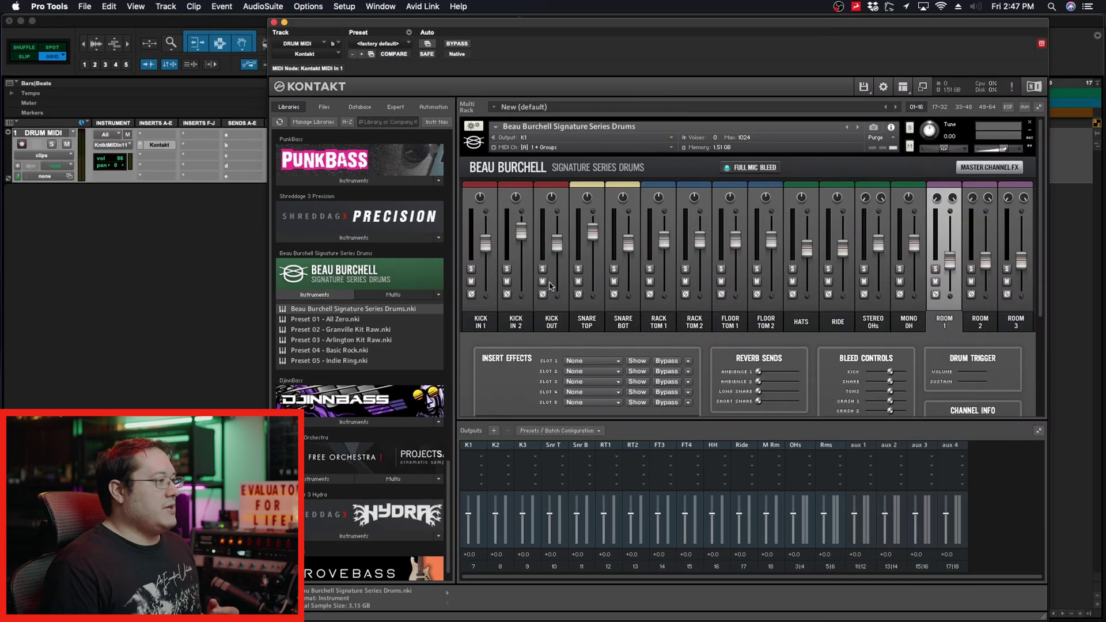
scroll(550, 287, down, 5)
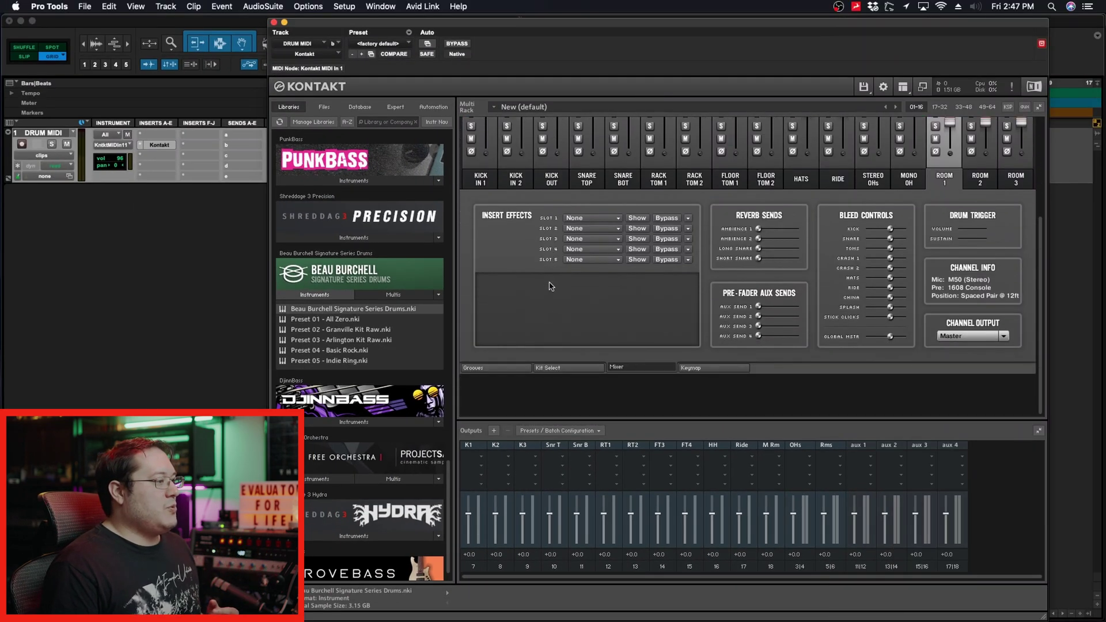
In the drum kit's Mixer, send the KICK IN 1 channel to the K1 output.
click(616, 368)
scroll(580, 299, up, 1)
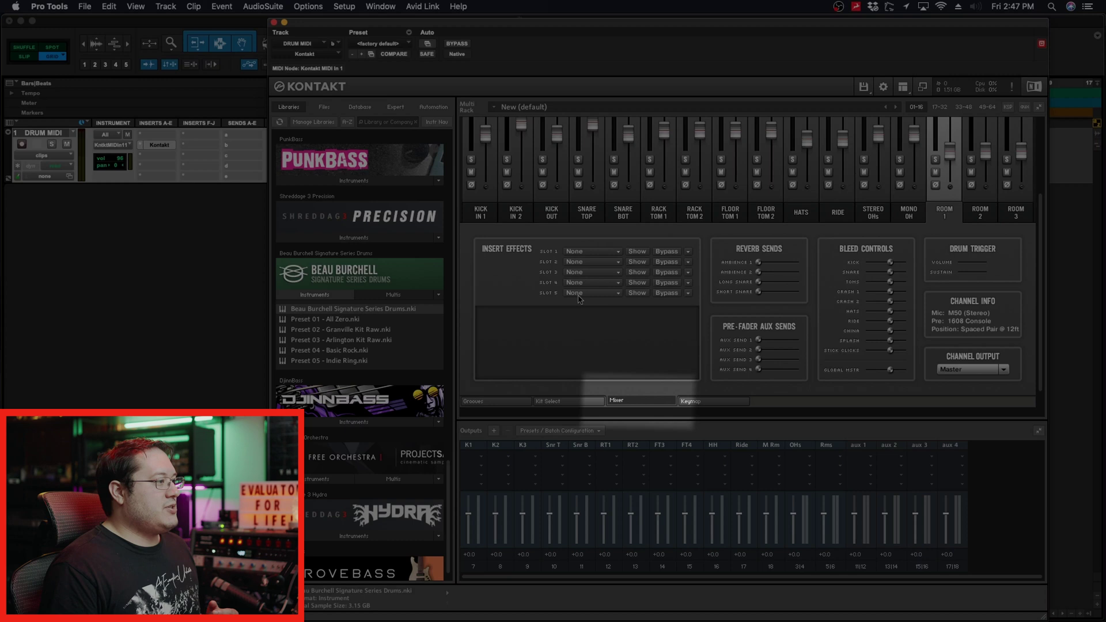
click(483, 218)
scroll(659, 290, up, 1)
scroll(660, 290, down, 3)
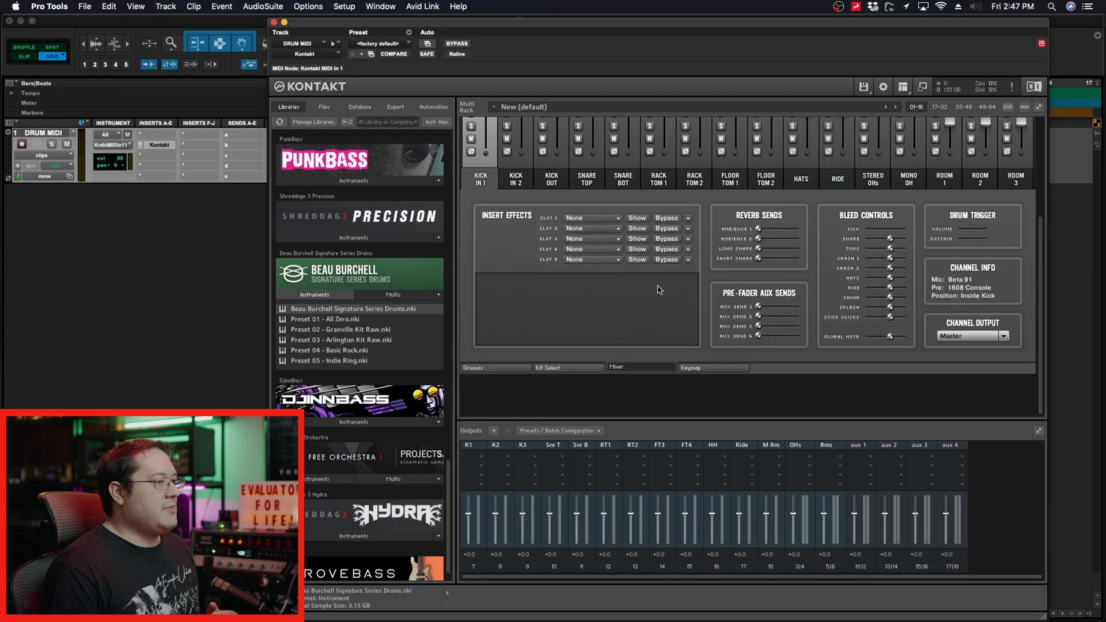
click(1010, 338)
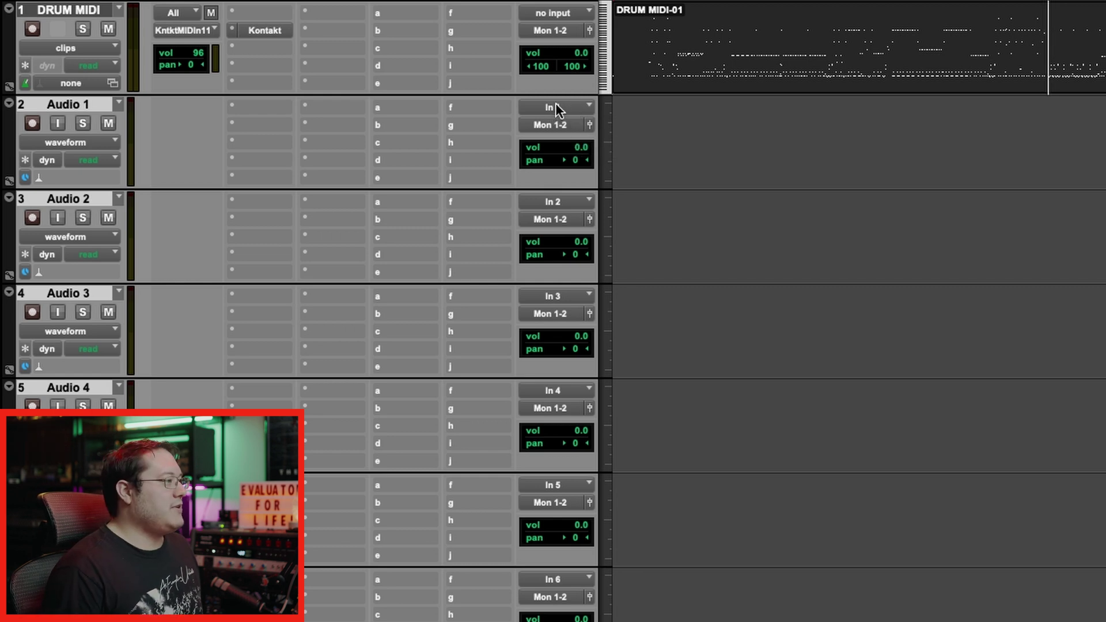
Set every Pro Tools audio track's input to no input.
click(556, 107)
alt+click(576, 42)
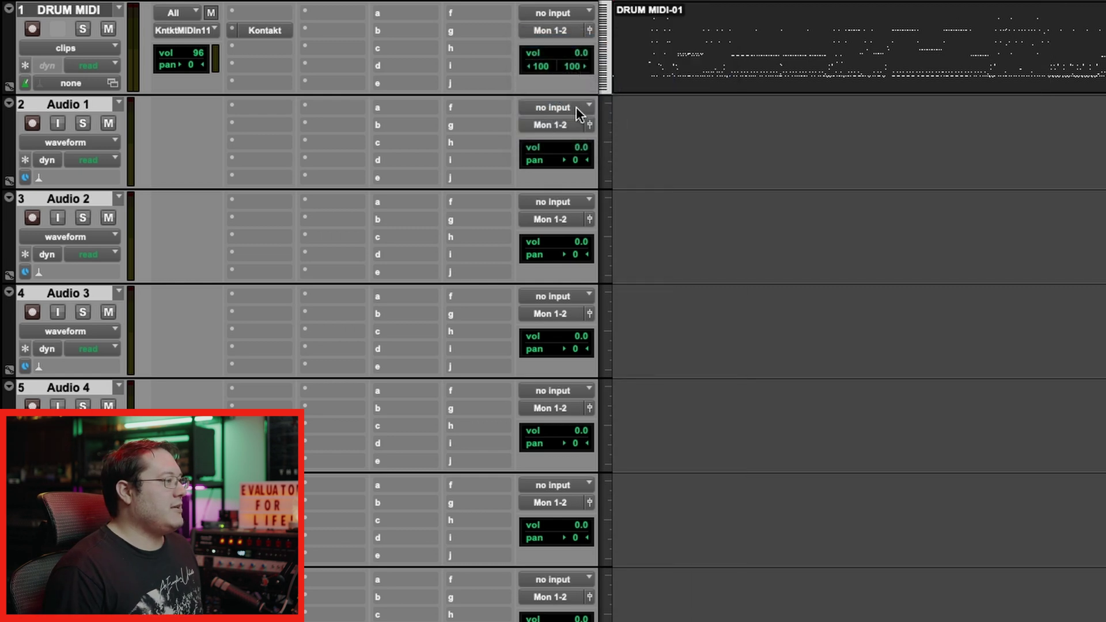
scroll(576, 108, down, 15)
click(553, 540)
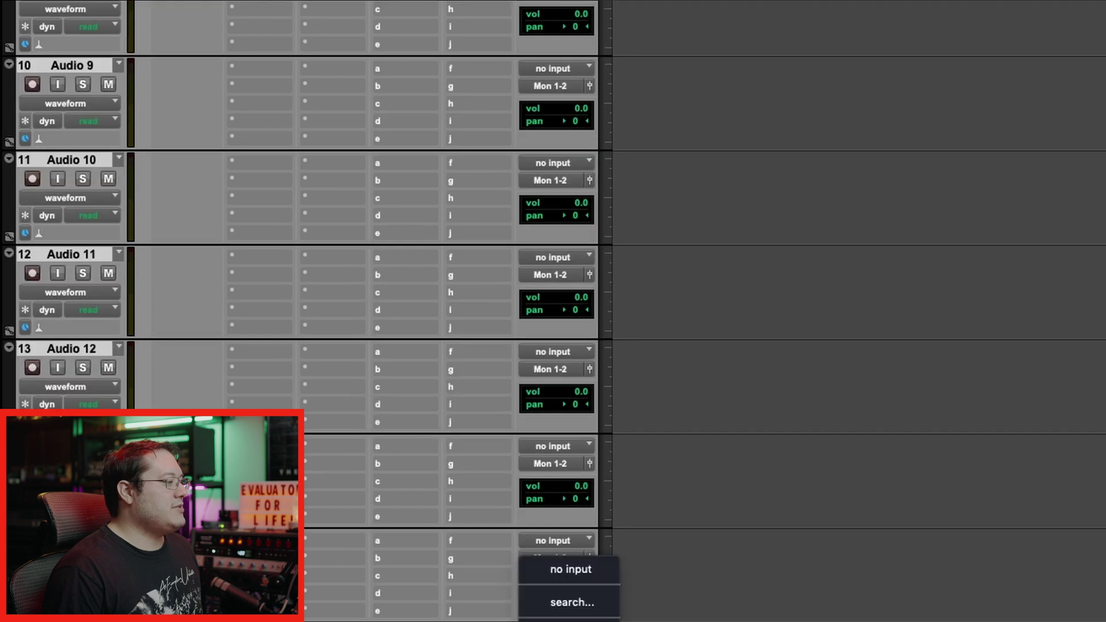
click(588, 568)
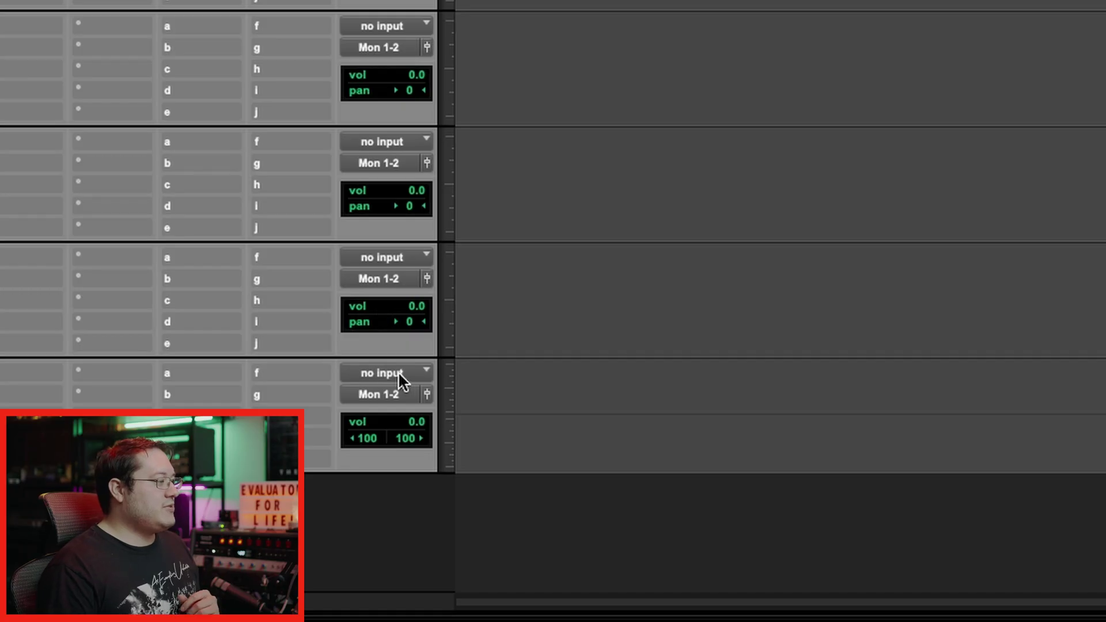
Feed the stereo track's input from Kontakt st. 2.
click(377, 371)
mouse_move(398, 419)
mouse_move(634, 420)
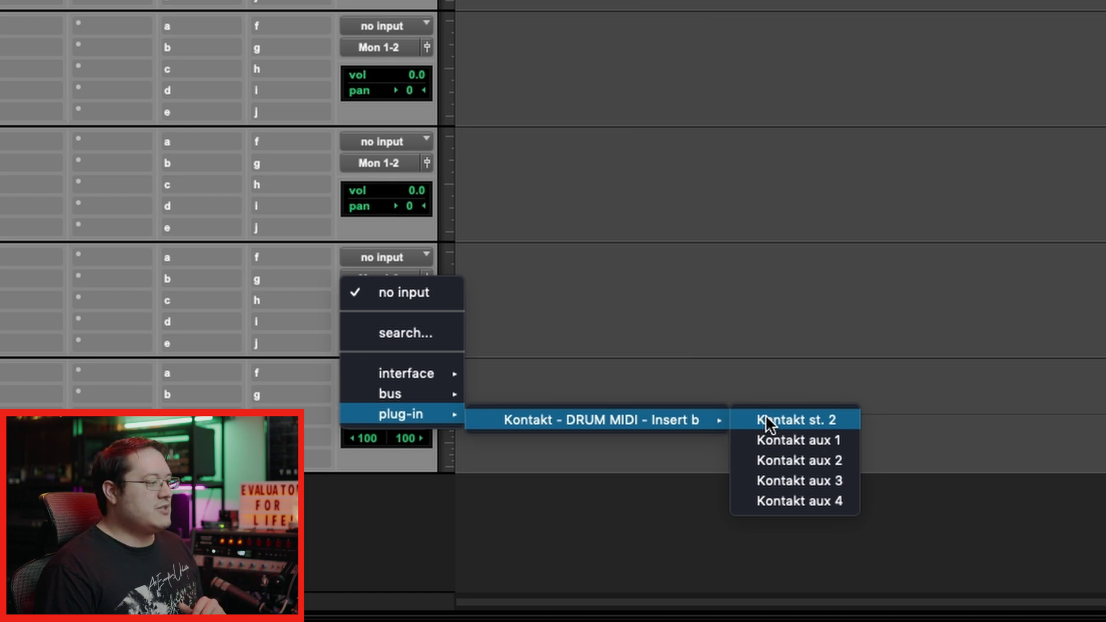
click(765, 420)
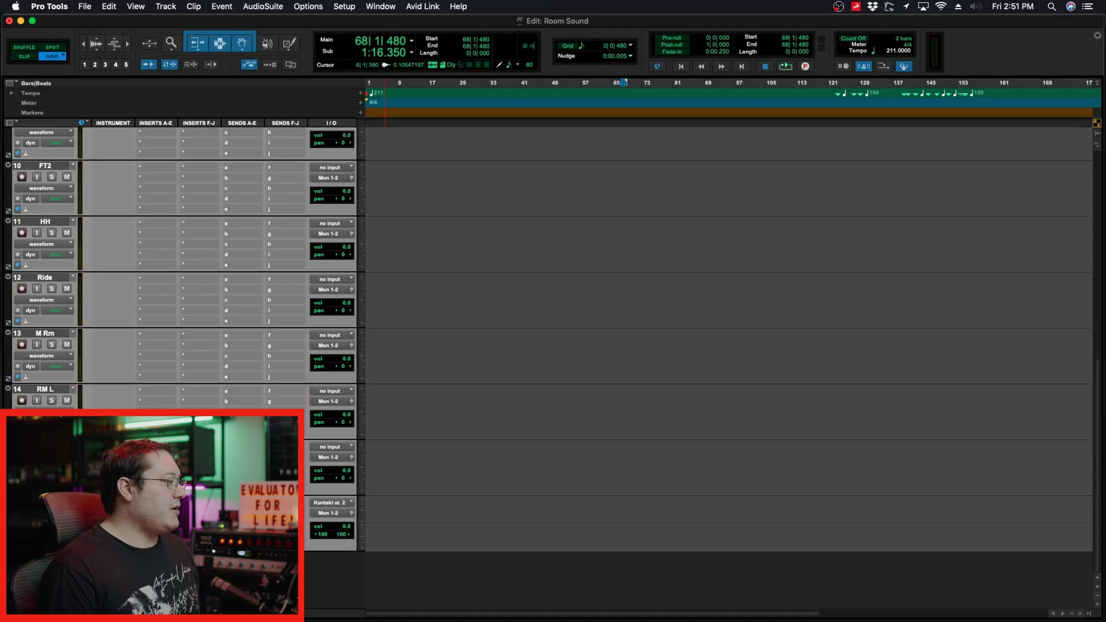
Route the K1 track's input from Kontakt output surr. 5.1.R.
scroll(726, 339, up, 15)
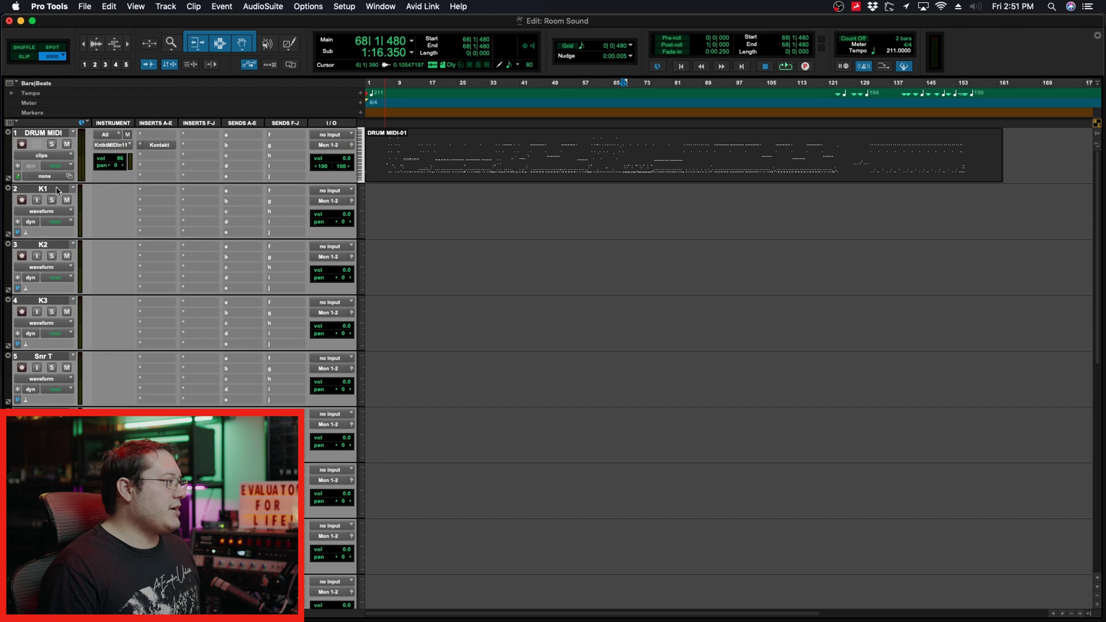
click(330, 191)
mouse_move(438, 213)
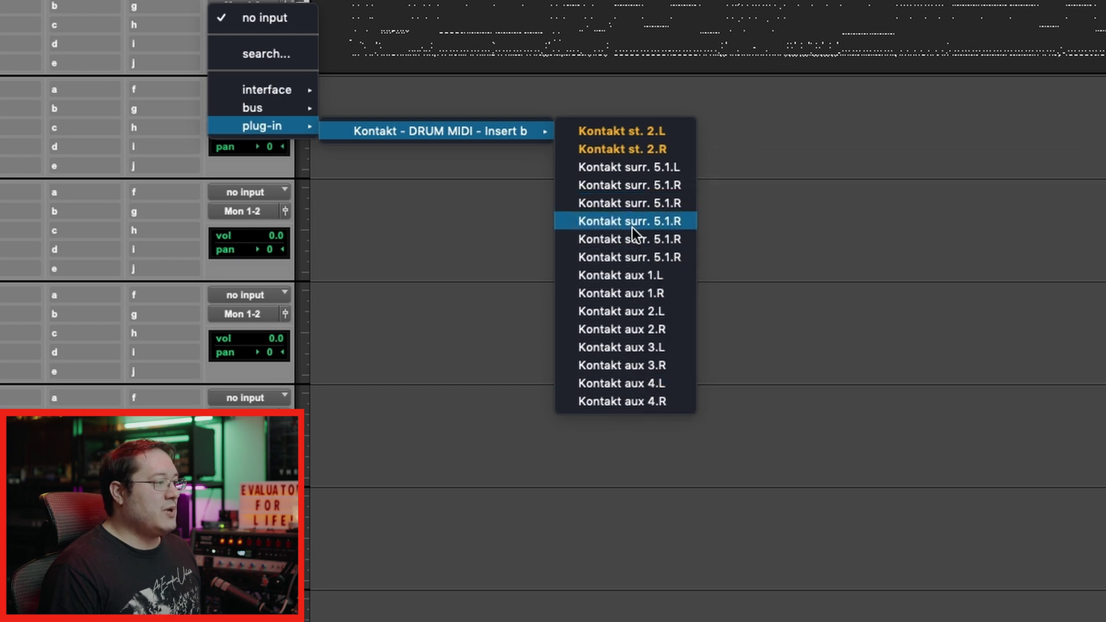
click(94, 212)
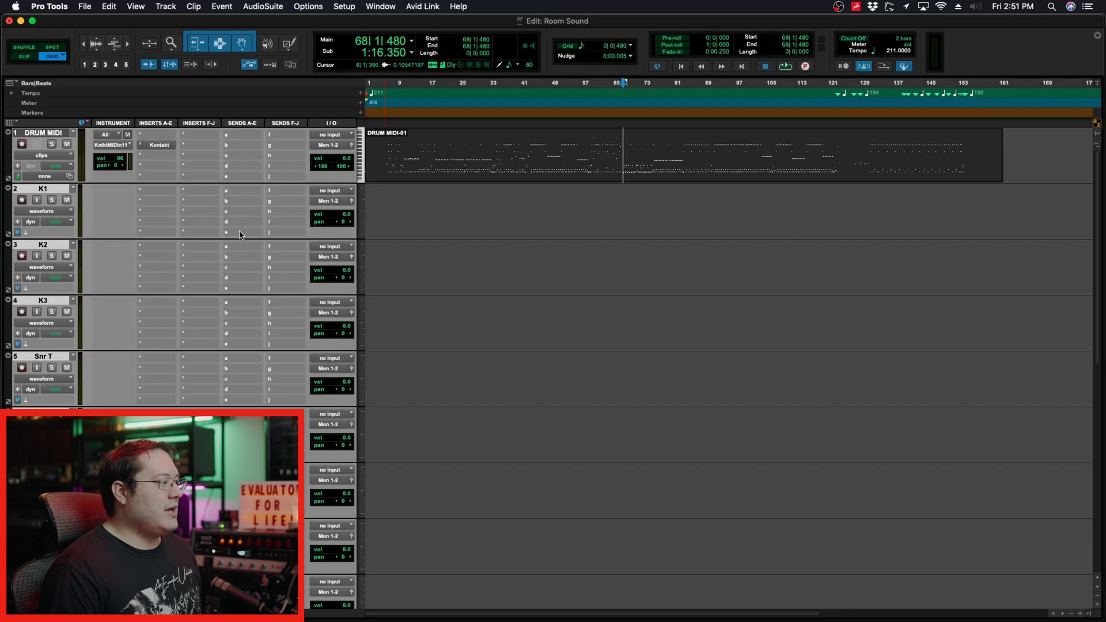
scroll(241, 235, down, 5)
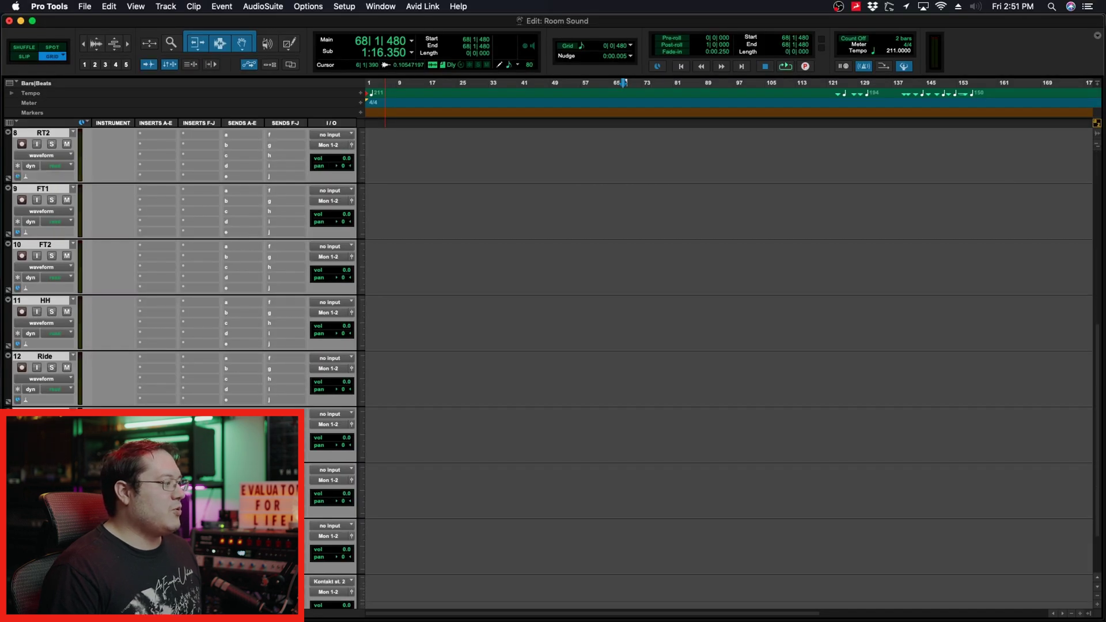
scroll(273, 293, up, 7)
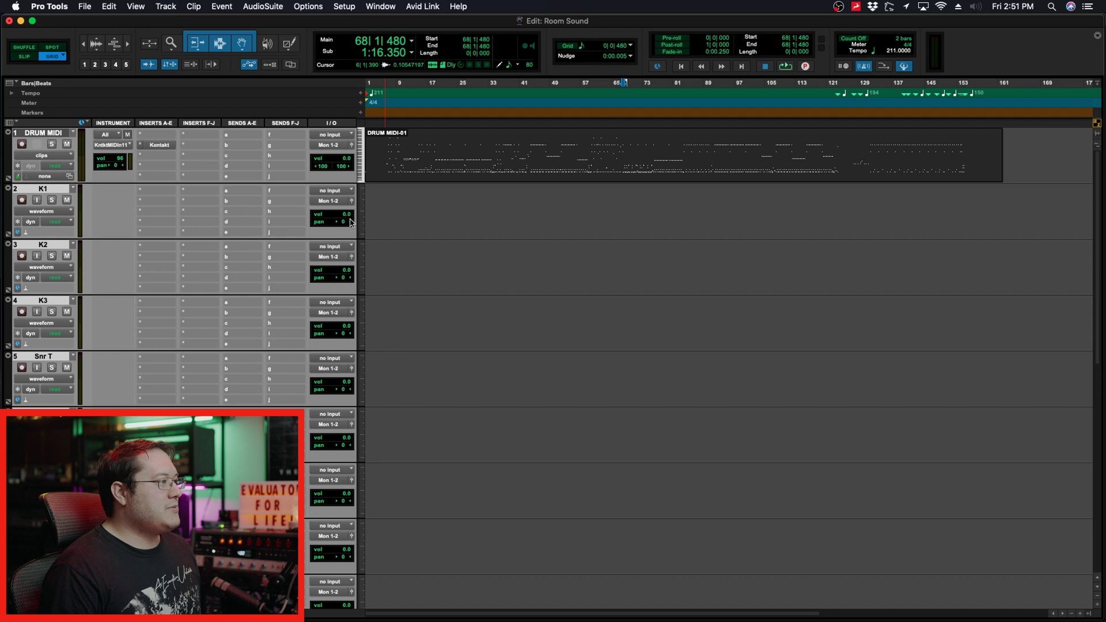
click(338, 194)
mouse_move(339, 210)
mouse_move(436, 213)
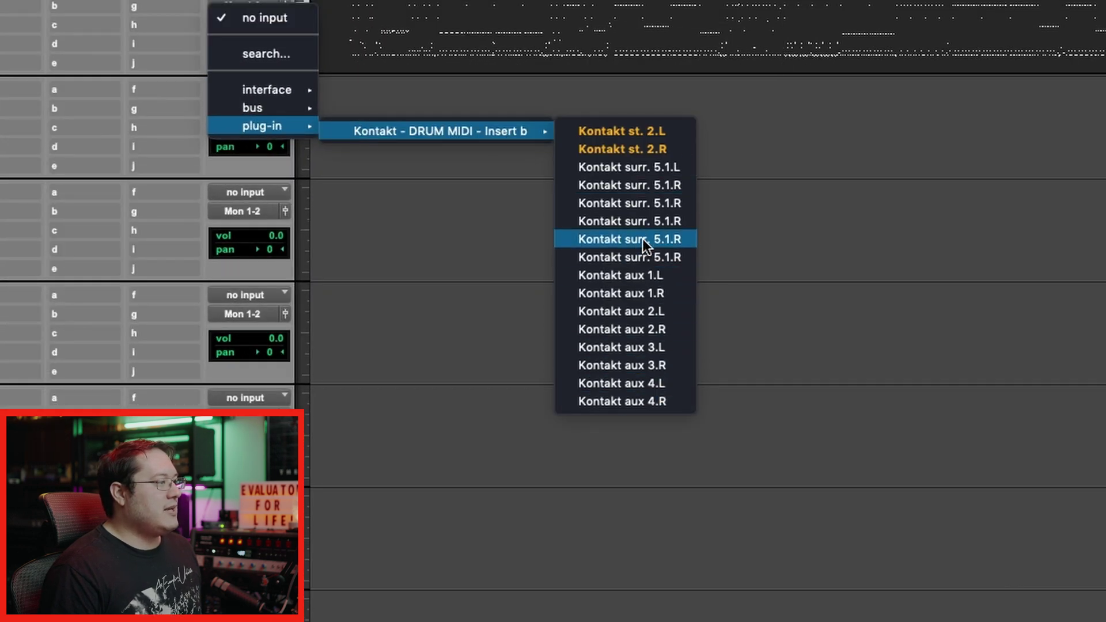
click(647, 203)
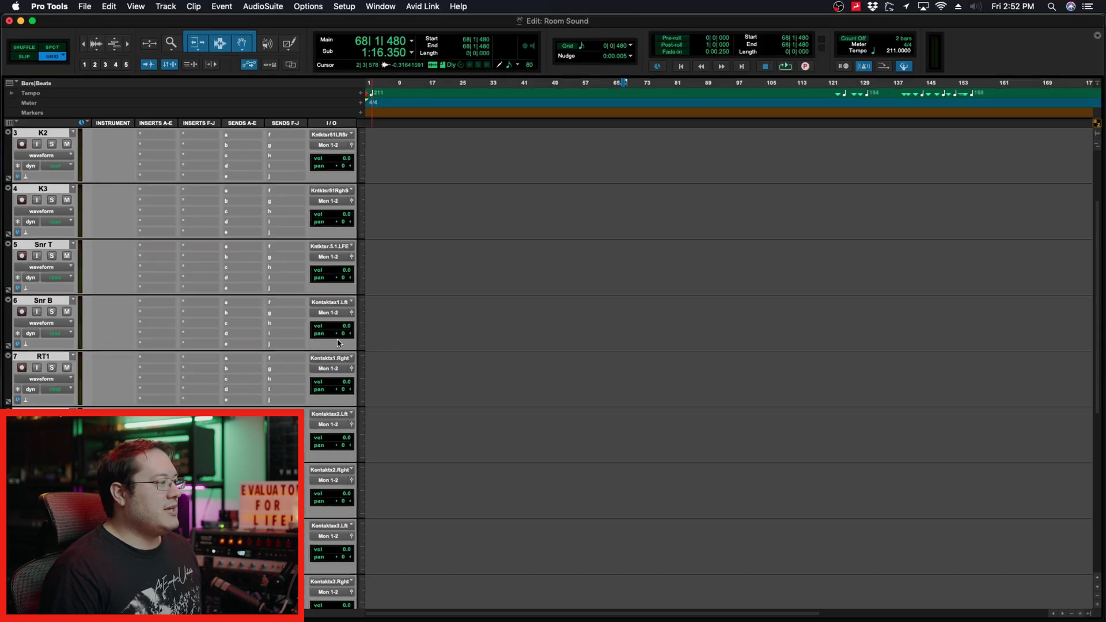
scroll(636, 350, down, 5)
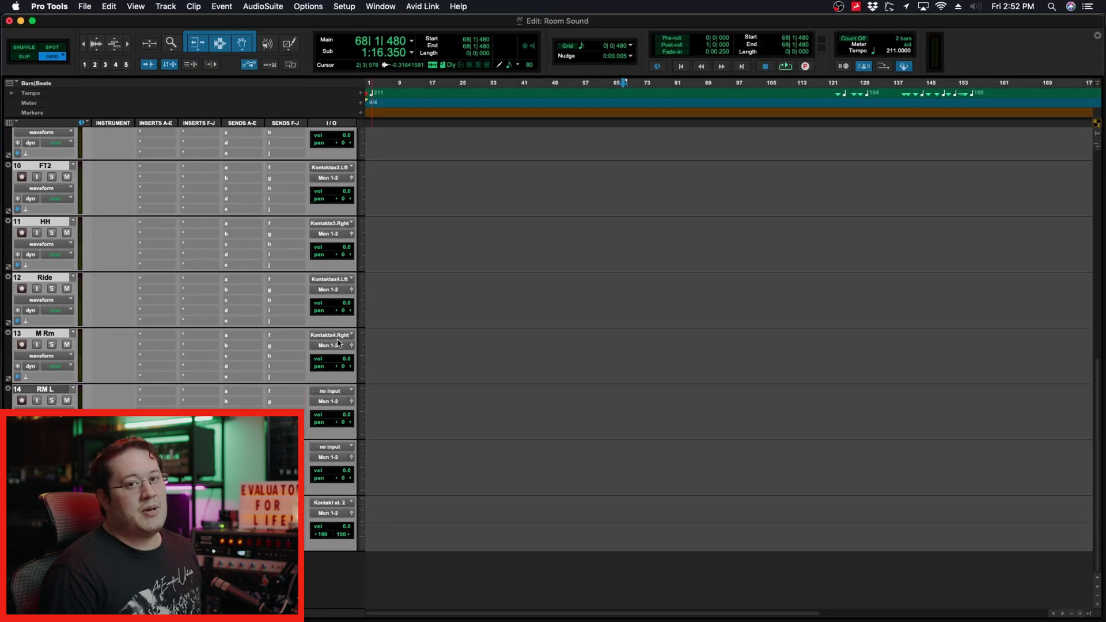
Route RM L from Kontakt surr. 5.1.L and RM R from the surround centre output.
click(50, 391)
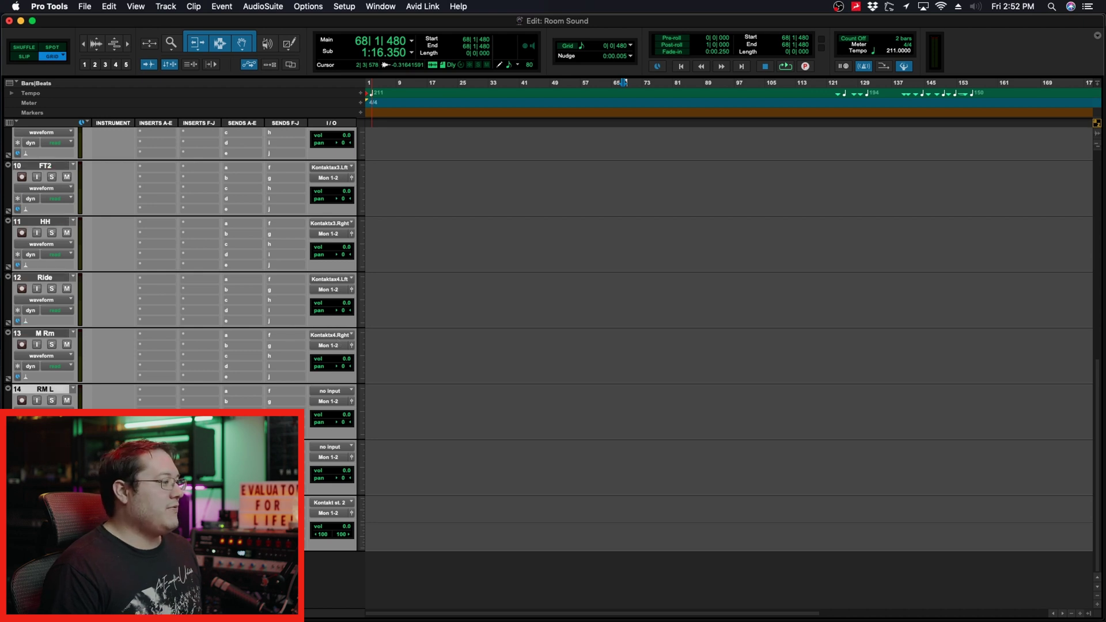
click(330, 391)
mouse_move(339, 413)
mouse_move(410, 411)
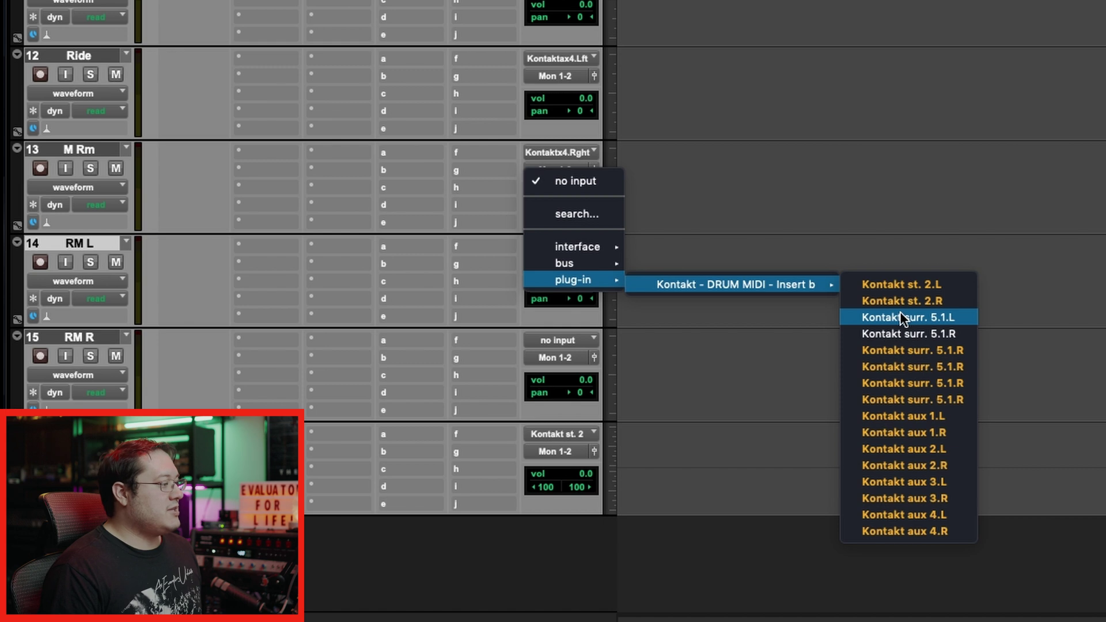
click(902, 317)
click(557, 340)
mouse_move(573, 374)
mouse_move(690, 382)
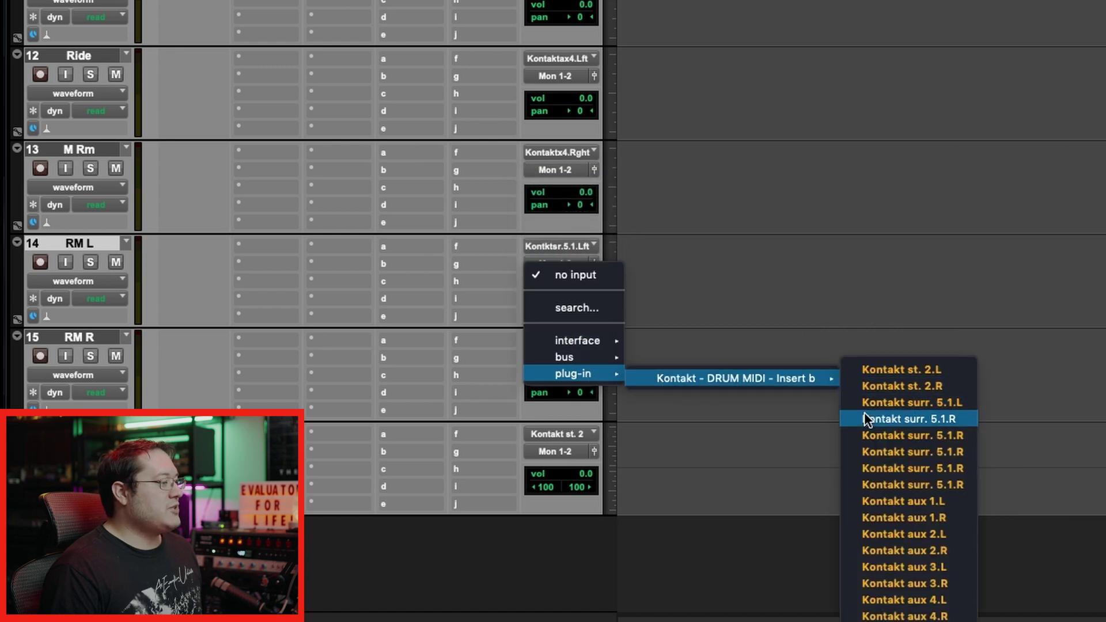
click(864, 412)
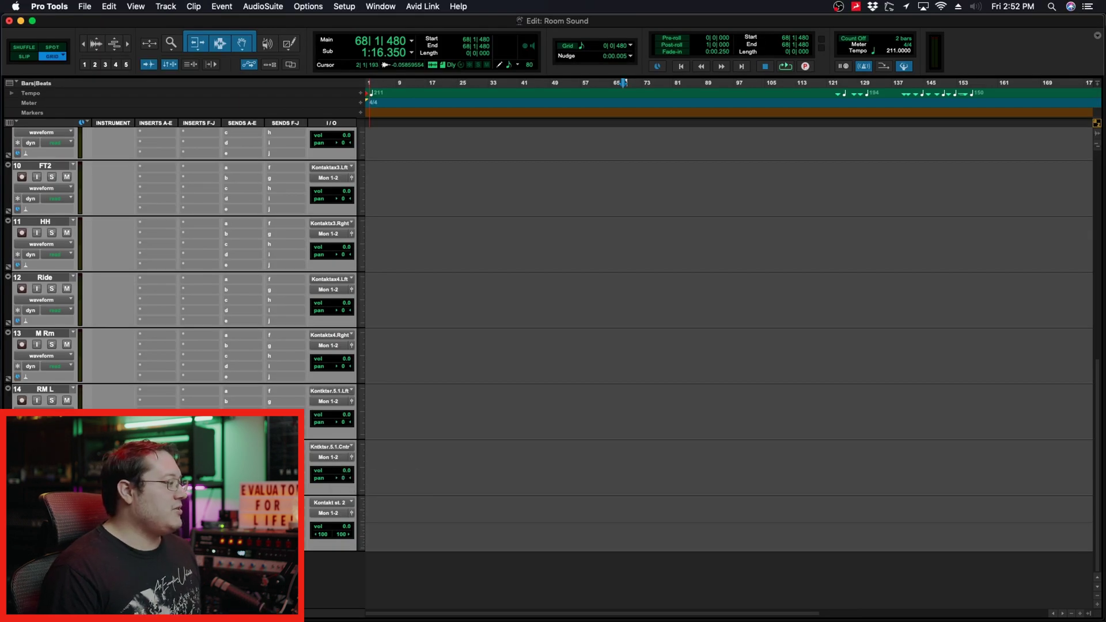
scroll(726, 334, up, 10)
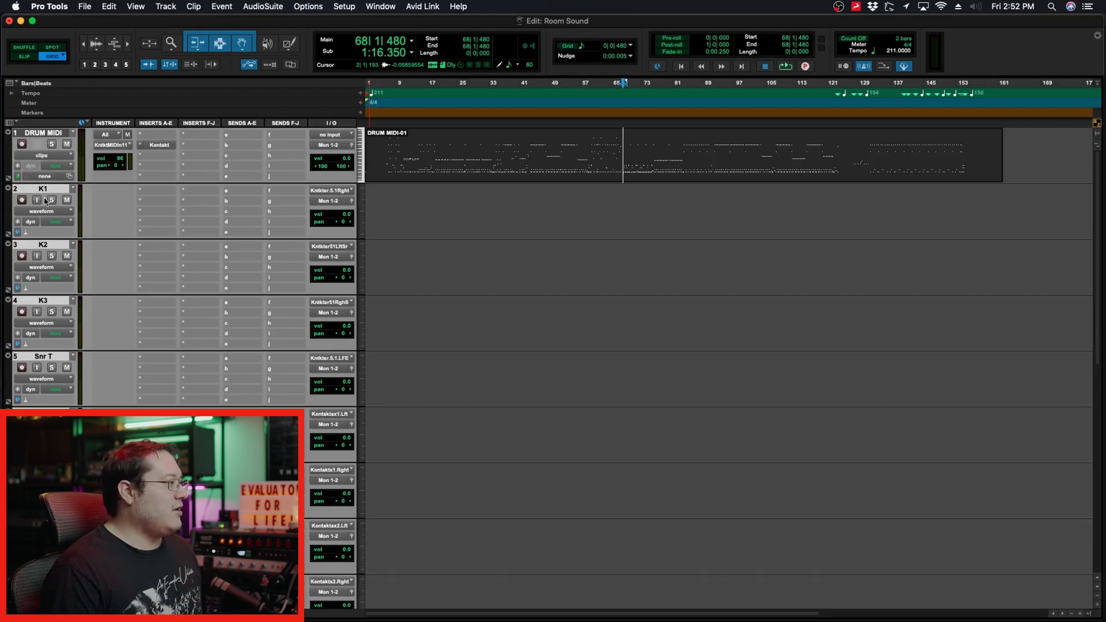
Enable input monitoring on the drum tracks and play a short stretch to hear Kontakt.
alt+click(38, 200)
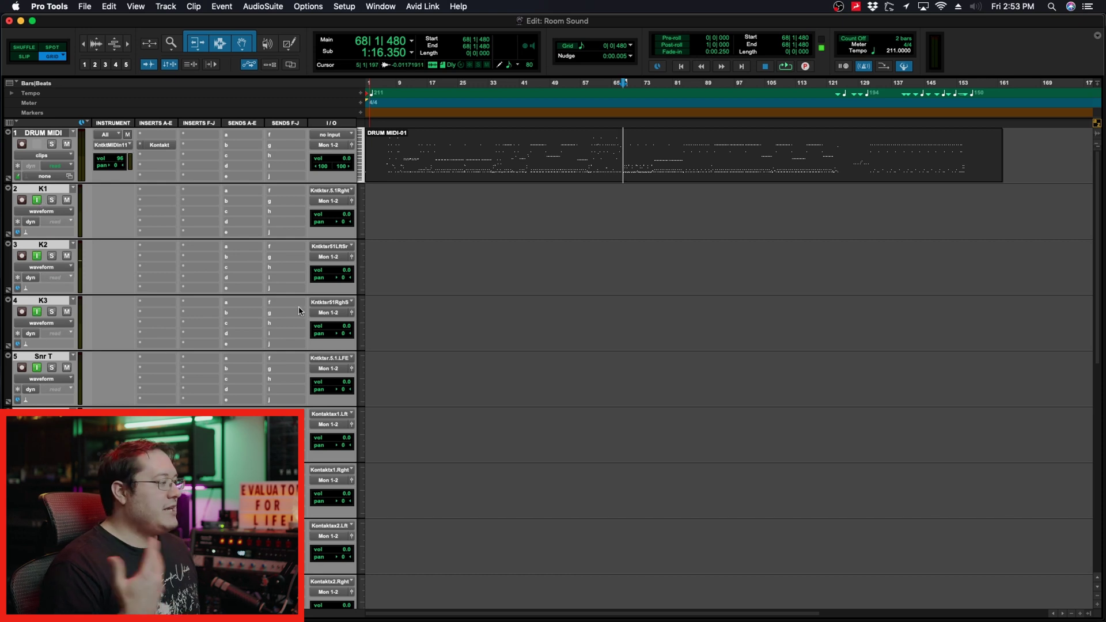
key(space)
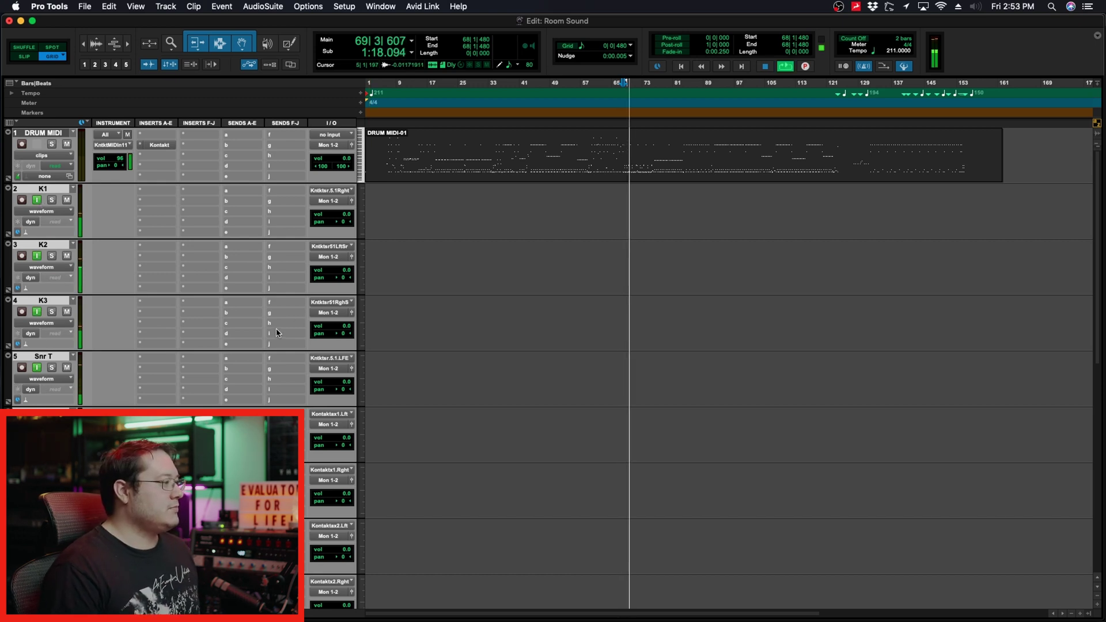
key(space)
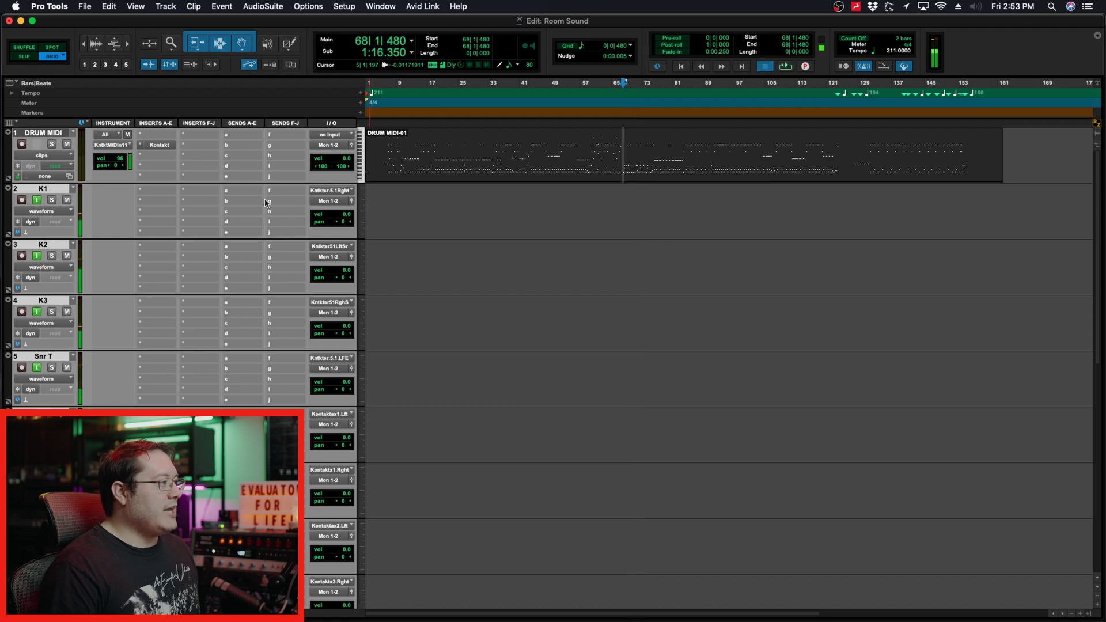